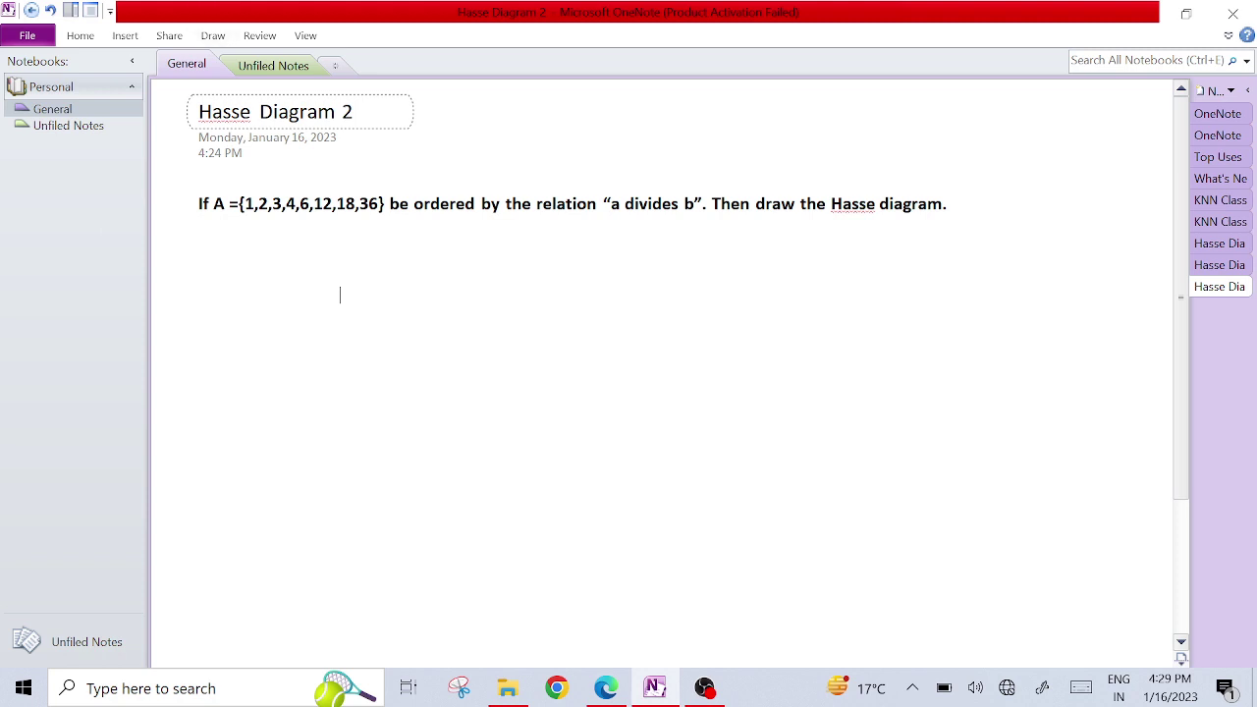
Pick a blue pen from the Draw tab and collapse the ribbon to show the whole page.
click(209, 36)
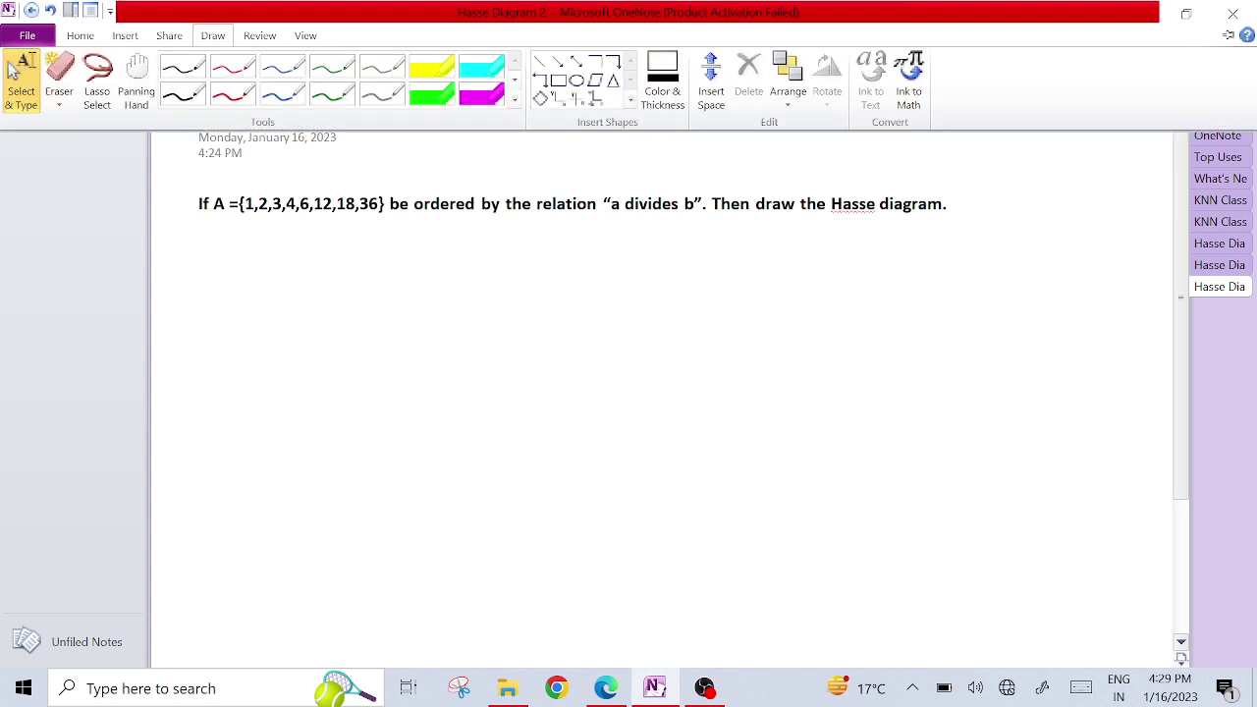
click(12, 69)
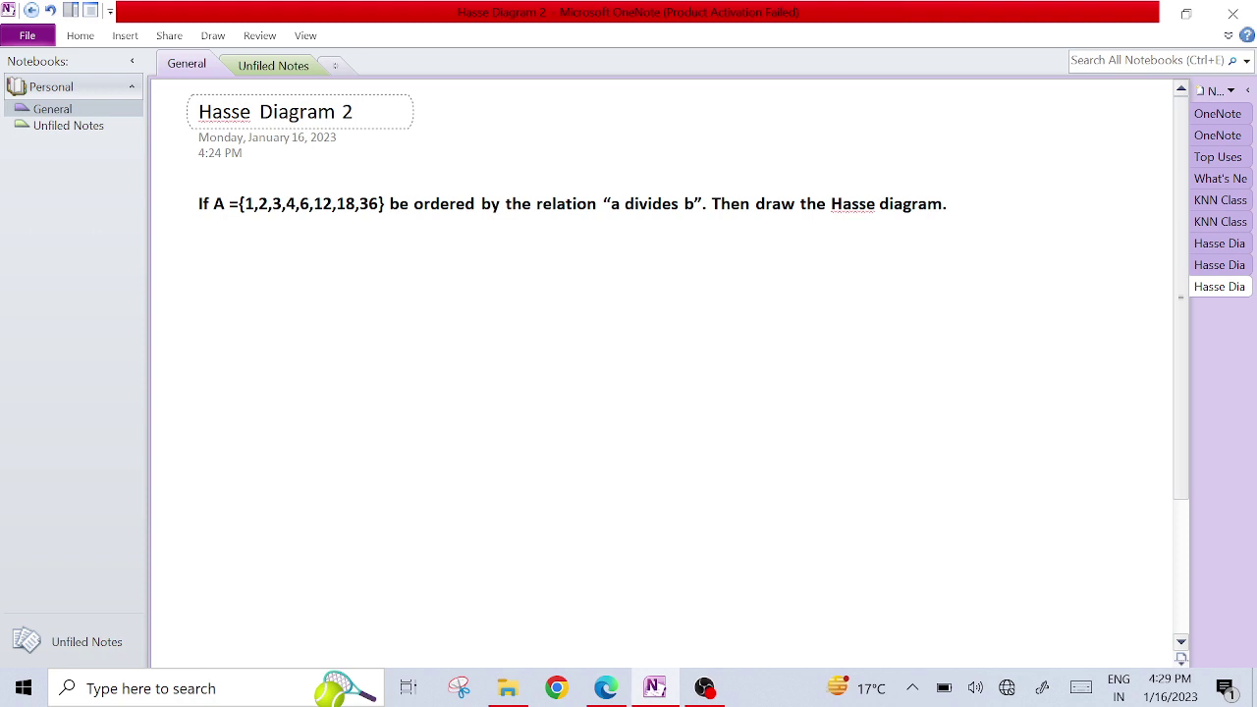
Underline 'a divides b', then ink nodes 1 and 2 and the edge from 1 up to 3.
drag(566, 555, 567, 580)
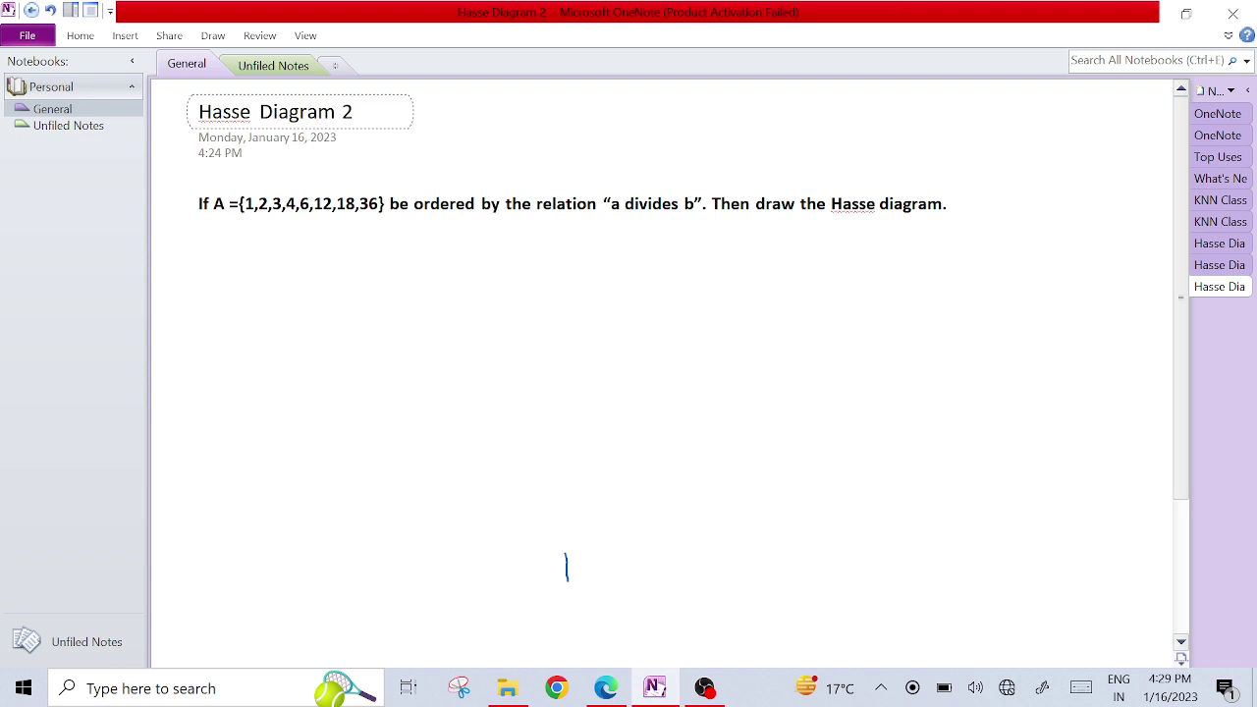
drag(615, 222, 691, 213)
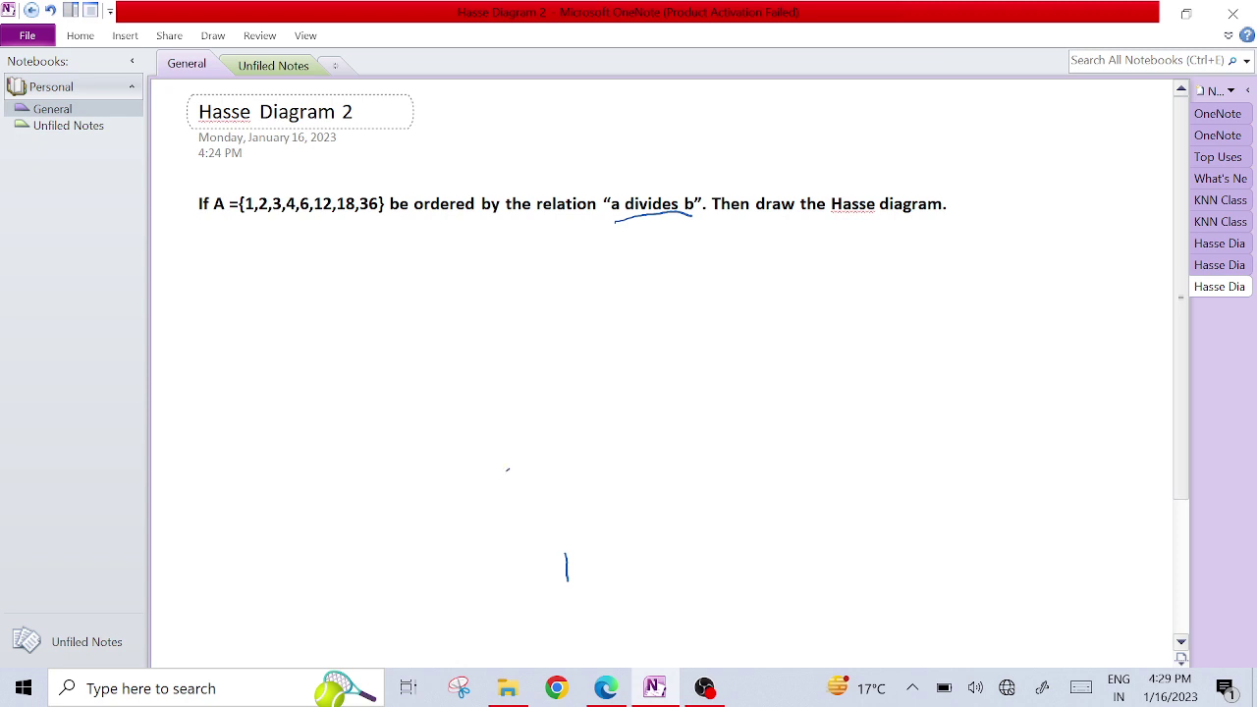
drag(507, 469, 567, 537)
drag(524, 483, 527, 486)
mouse_move(570, 538)
mouse_down()
mouse_move(615, 455)
mouse_move(604, 471)
mouse_up()
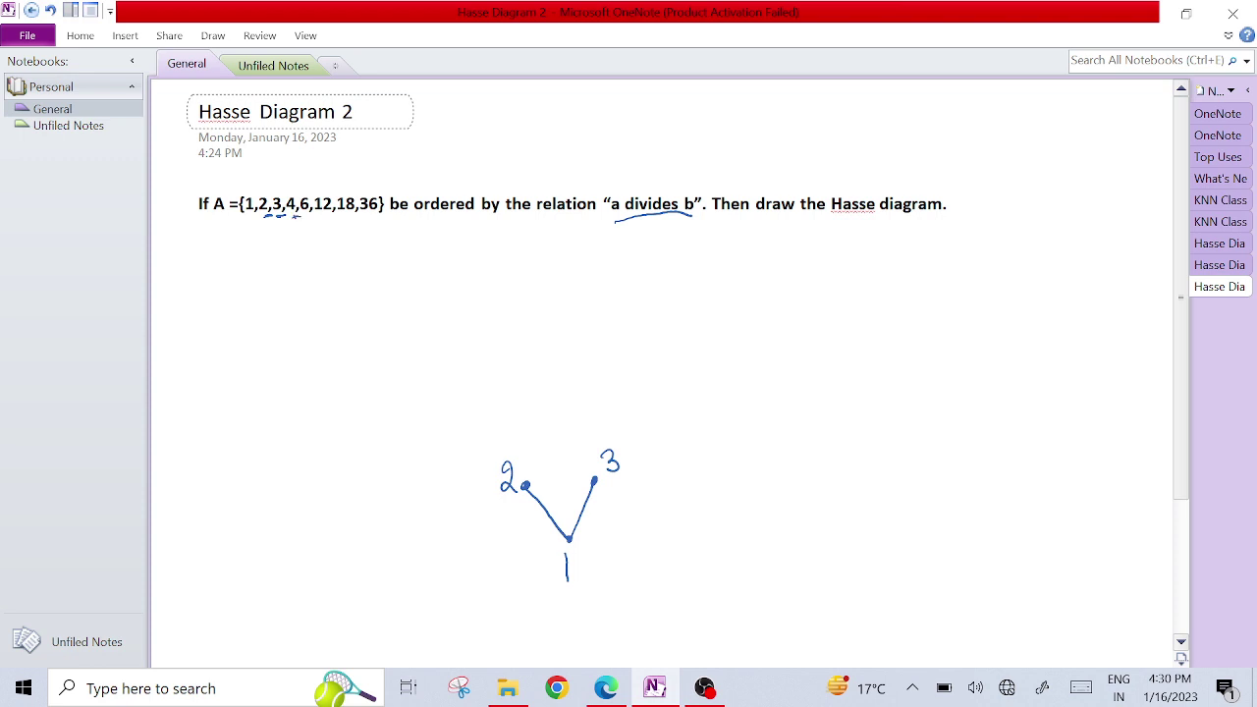
Mark 4 in the given set, draw node 4 above 2, and join 3 and 2 up to node 6.
mouse_move(295, 219)
mouse_down()
mouse_move(281, 221)
mouse_move(297, 241)
mouse_move(300, 222)
mouse_up()
click(523, 394)
mouse_move(479, 376)
mouse_down()
mouse_move(474, 393)
mouse_move(494, 391)
mouse_up()
drag(489, 382, 525, 486)
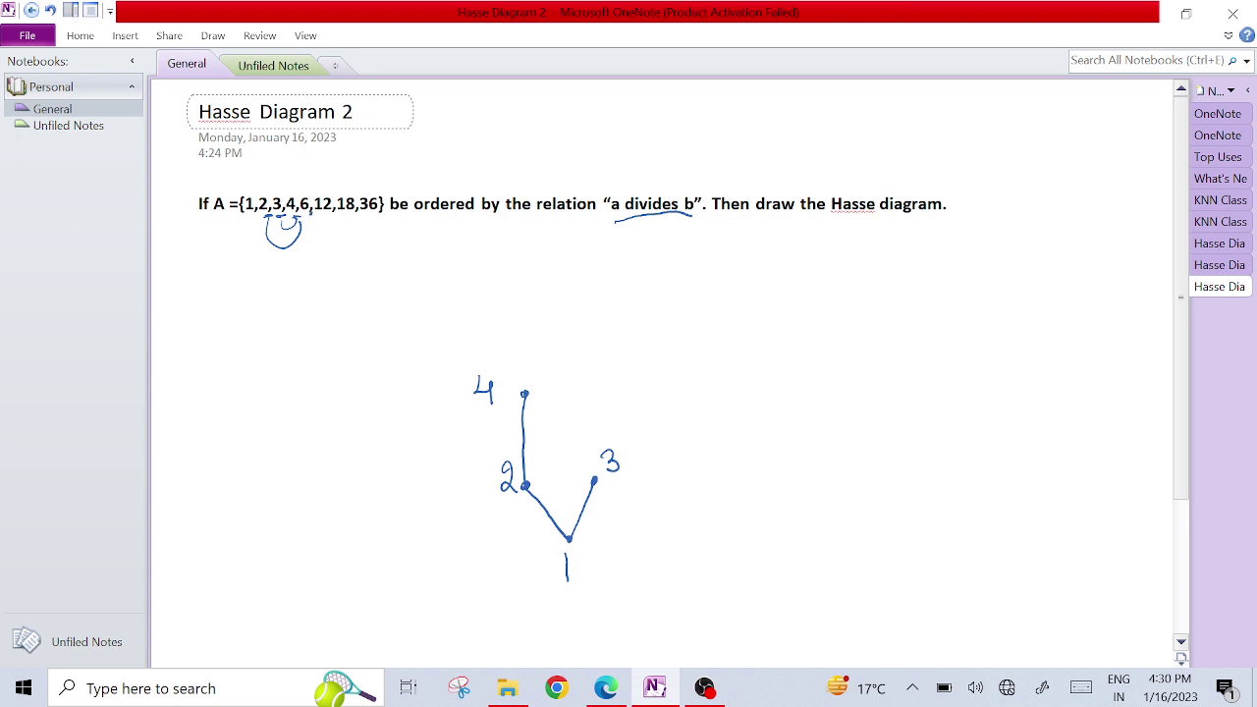
mouse_move(594, 479)
mouse_down()
mouse_move(604, 397)
mouse_move(629, 381)
mouse_move(628, 392)
mouse_up()
drag(526, 485, 604, 400)
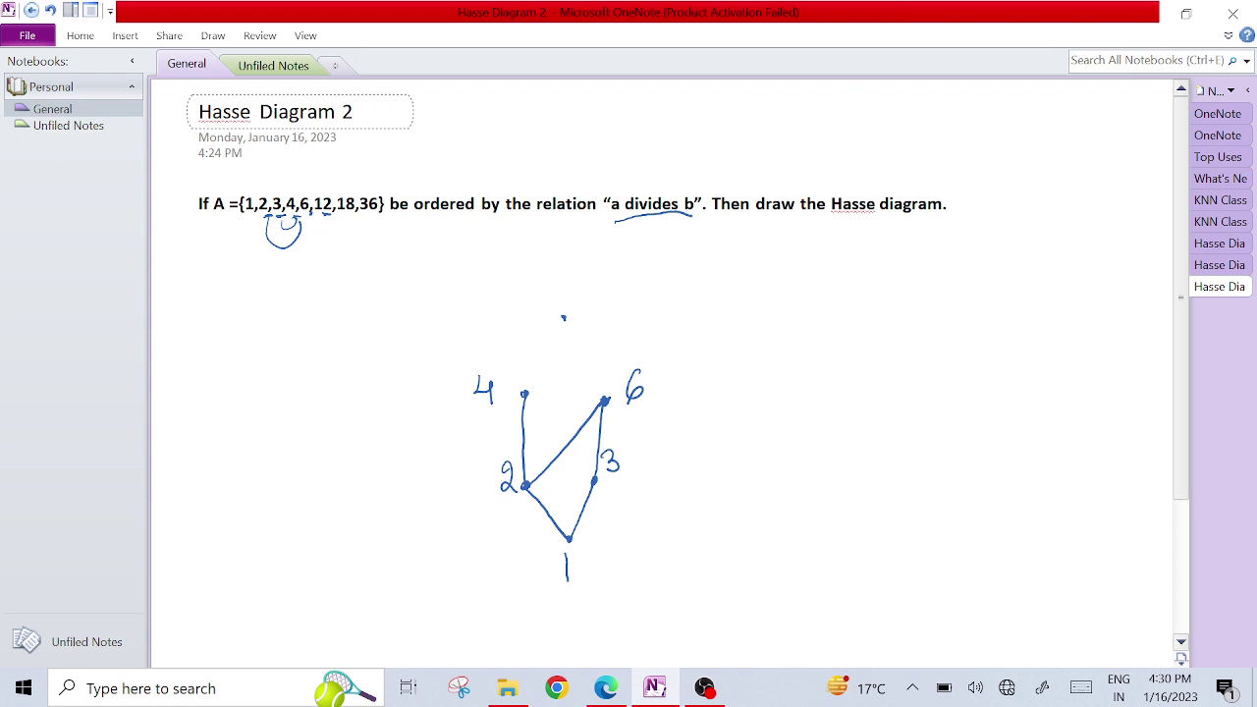
Draw node 12 connected down to 4, and node 18 connected to 6.
drag(578, 302, 578, 321)
mouse_move(586, 303)
mouse_down()
mouse_move(609, 316)
mouse_move(606, 397)
mouse_up()
drag(565, 320, 524, 393)
mouse_move(606, 398)
mouse_down()
mouse_move(657, 301)
mouse_move(683, 316)
mouse_up()
mouse_move(708, 288)
mouse_down()
mouse_move(696, 293)
mouse_move(707, 289)
mouse_up()
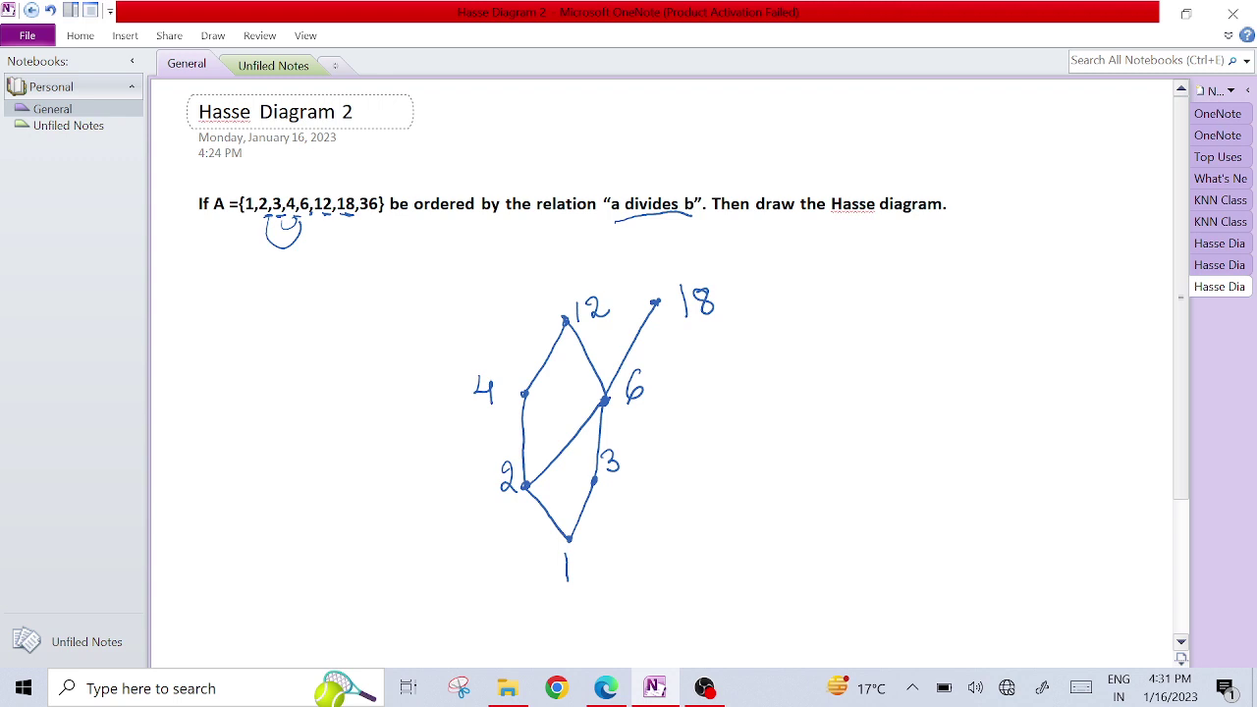
Add the top node 36 and connect it to nodes 12 and 18.
click(612, 244)
mouse_move(567, 220)
mouse_down()
mouse_move(568, 245)
mouse_move(589, 224)
mouse_up()
drag(566, 318, 612, 243)
drag(613, 246, 656, 302)
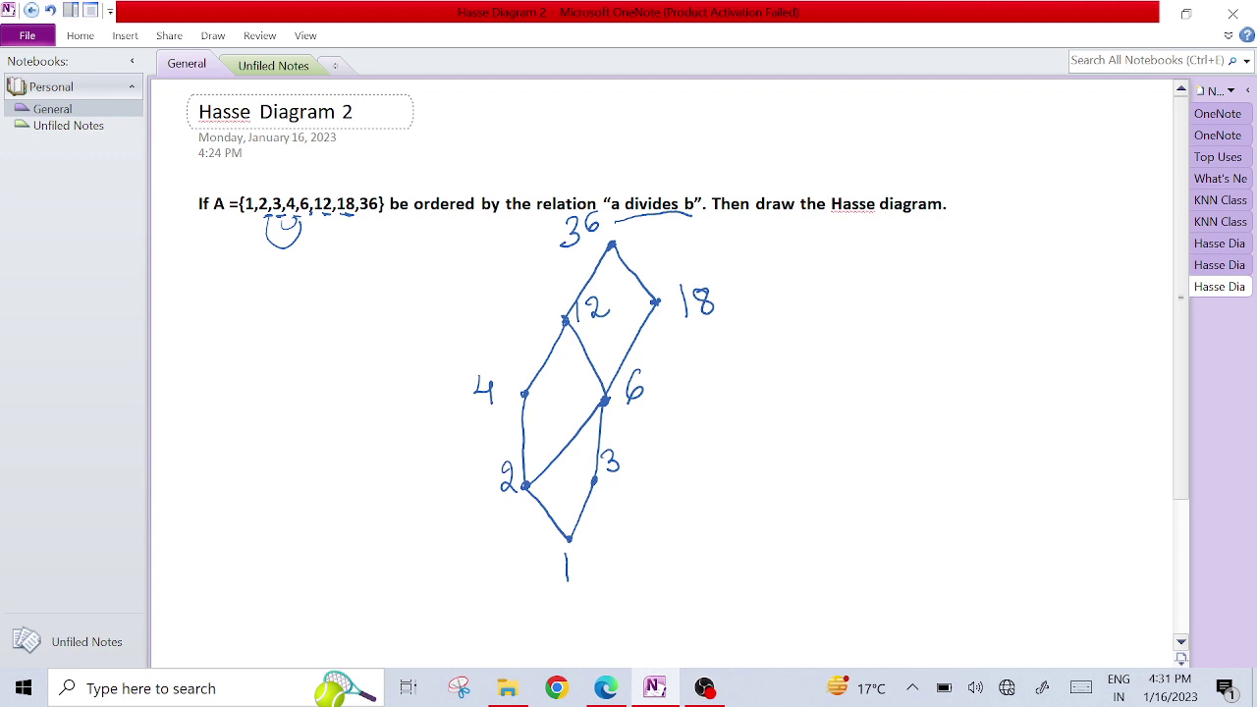
Handwrite 'Hasse Diagram' to the right of the diagram and underline it.
drag(742, 346, 743, 389)
mouse_move(746, 366)
mouse_down()
mouse_move(759, 355)
mouse_move(758, 384)
mouse_up()
mouse_move(782, 361)
mouse_down()
mouse_move(794, 379)
mouse_move(876, 371)
mouse_up()
mouse_move(868, 344)
mouse_down()
mouse_move(878, 371)
mouse_move(935, 367)
mouse_move(935, 389)
mouse_move(966, 351)
mouse_move(980, 370)
mouse_up()
drag(984, 359, 1021, 367)
drag(764, 410, 1027, 391)
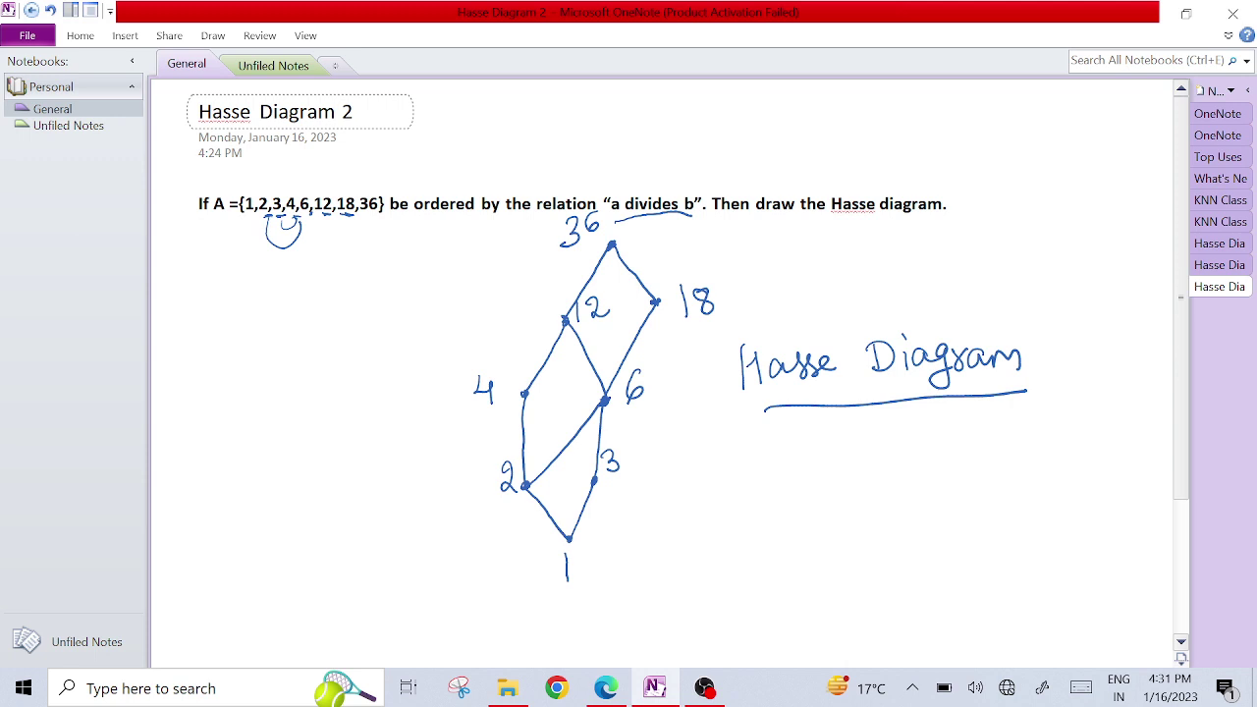
Handwrite an underlined 'D36' below the question and underline the given set.
drag(245, 258, 246, 287)
mouse_move(233, 258)
mouse_down()
mouse_move(246, 253)
mouse_move(235, 289)
mouse_move(277, 294)
mouse_move(266, 297)
mouse_up()
drag(299, 273, 295, 313)
drag(257, 322, 304, 318)
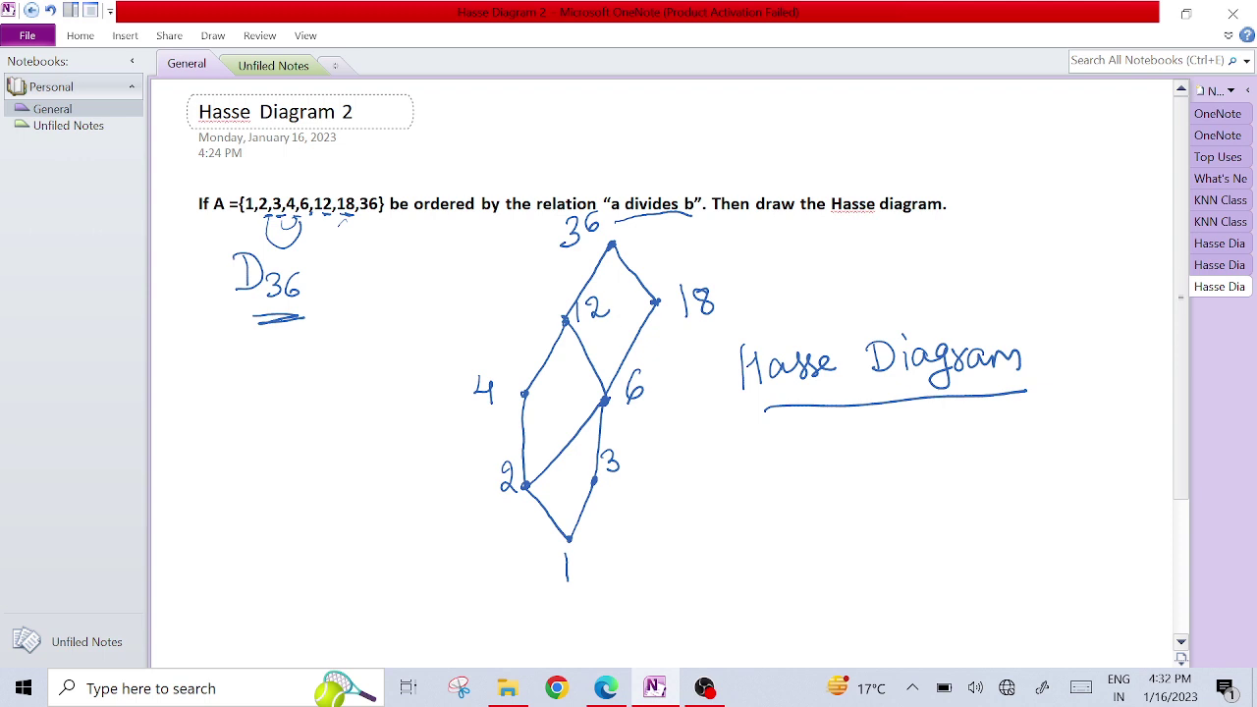
drag(241, 220, 357, 222)
Write the braced set {1, 2, 3, 4, 6, 12, 18, …} beneath D36 and thicken its underline.
drag(241, 344, 234, 403)
mouse_move(255, 356)
mouse_down()
mouse_move(259, 380)
mouse_move(297, 363)
mouse_move(304, 400)
mouse_up()
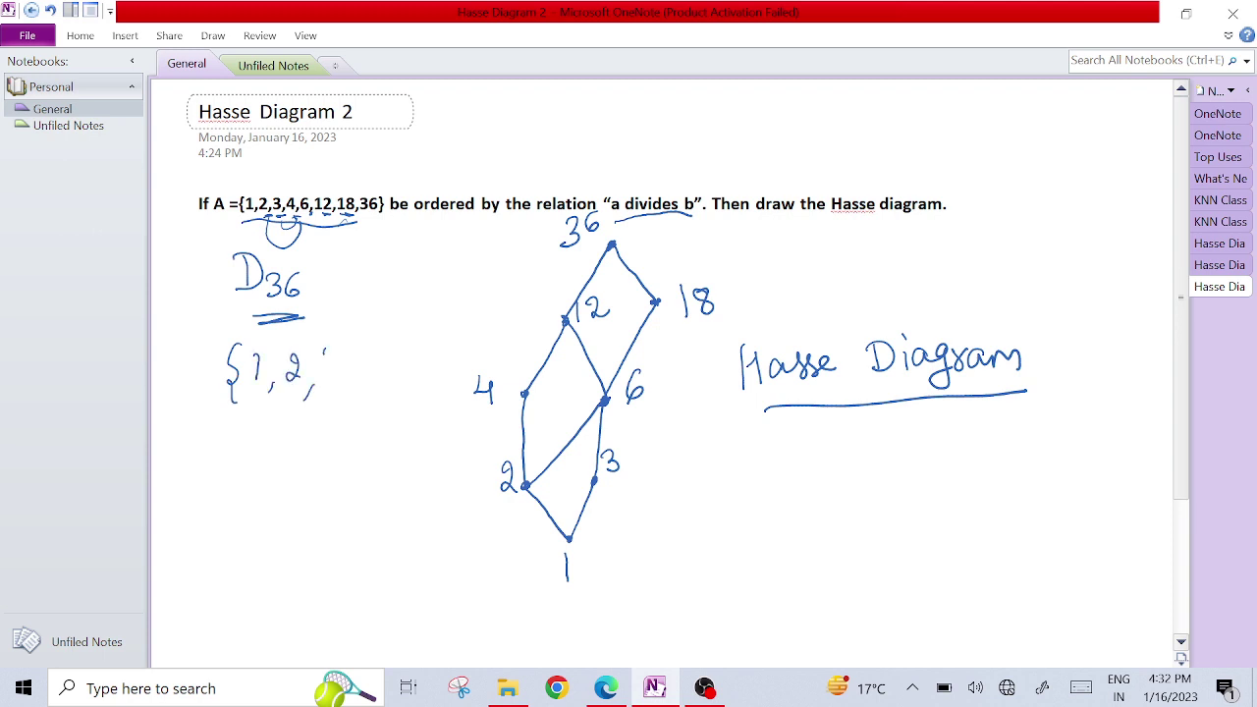
mouse_move(325, 348)
mouse_down()
mouse_move(343, 389)
mouse_move(359, 367)
mouse_up()
mouse_move(359, 367)
mouse_down()
mouse_move(373, 365)
mouse_move(376, 398)
mouse_up()
drag(403, 351, 393, 373)
mouse_move(406, 381)
mouse_down()
mouse_move(402, 391)
mouse_move(439, 371)
mouse_move(438, 396)
mouse_up()
drag(456, 350, 454, 371)
drag(467, 351, 476, 379)
drag(483, 346, 498, 360)
drag(506, 333, 511, 360)
mouse_move(509, 318)
mouse_down()
mouse_move(522, 332)
mouse_move(512, 371)
mouse_up()
drag(236, 321, 294, 312)
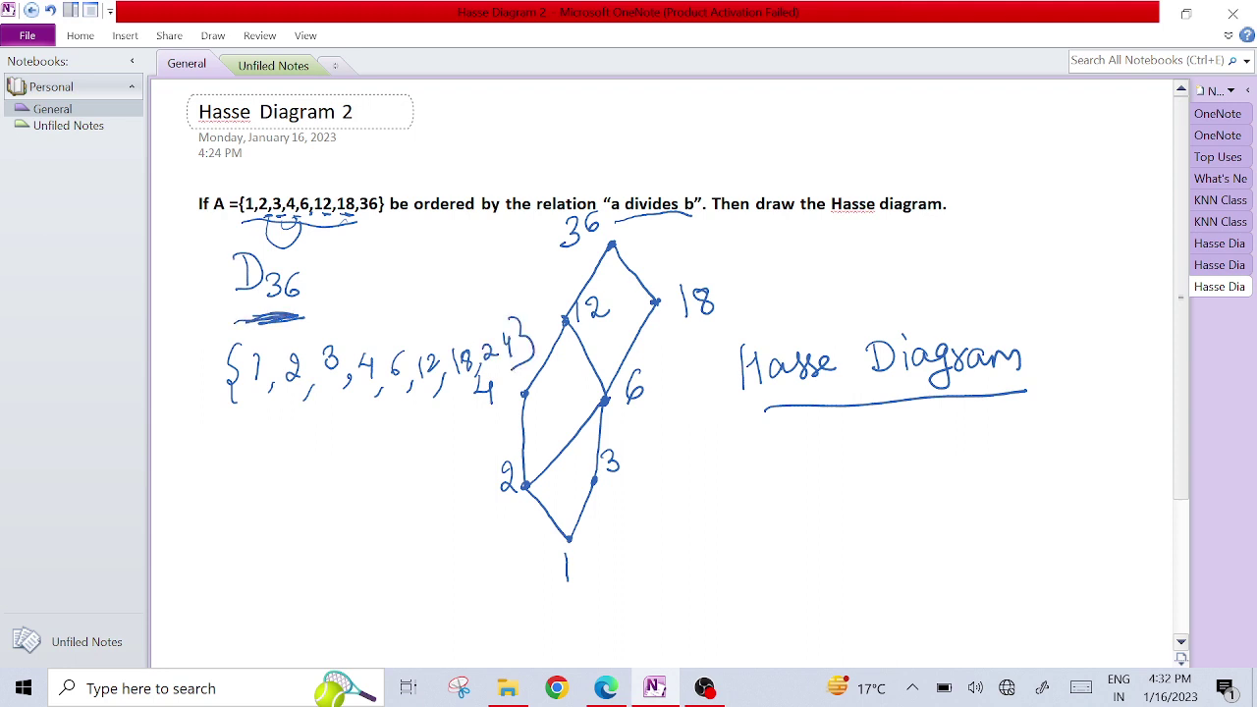